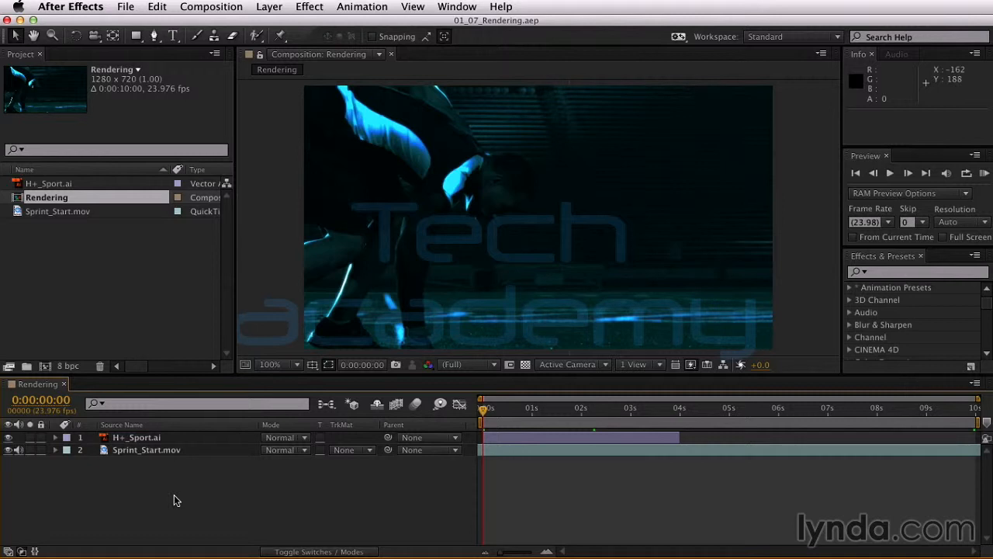
- RAM-preview the Rendering composition and set the end of its work area at 0:00:07:10
click(983, 173)
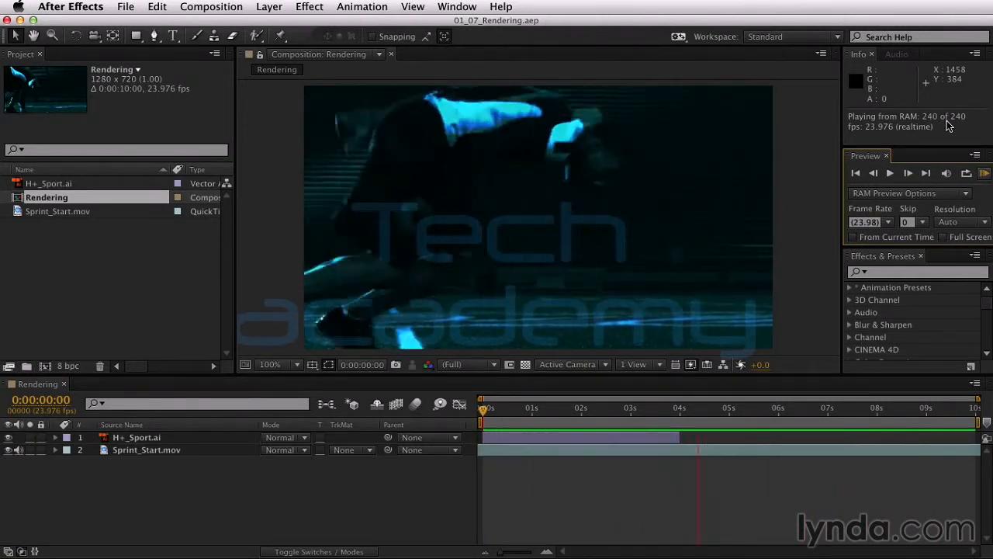
key(space)
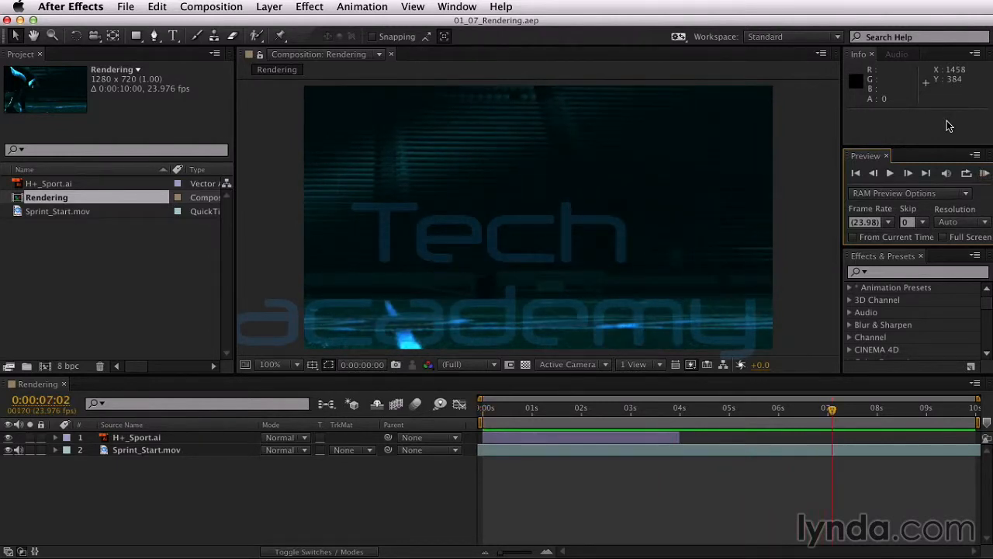
mouse_move(837, 416)
mouse_down()
mouse_move(683, 410)
mouse_move(848, 417)
mouse_up()
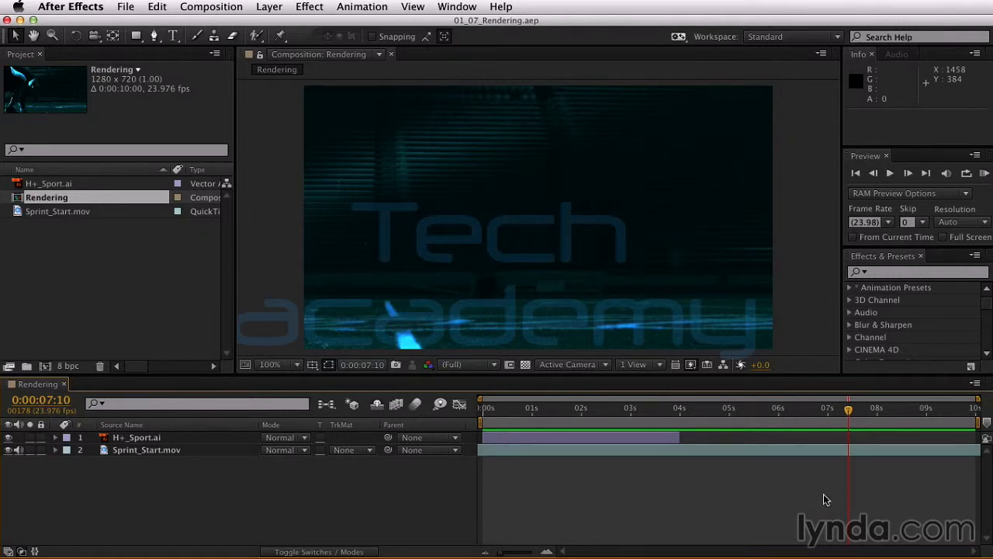
key(n)
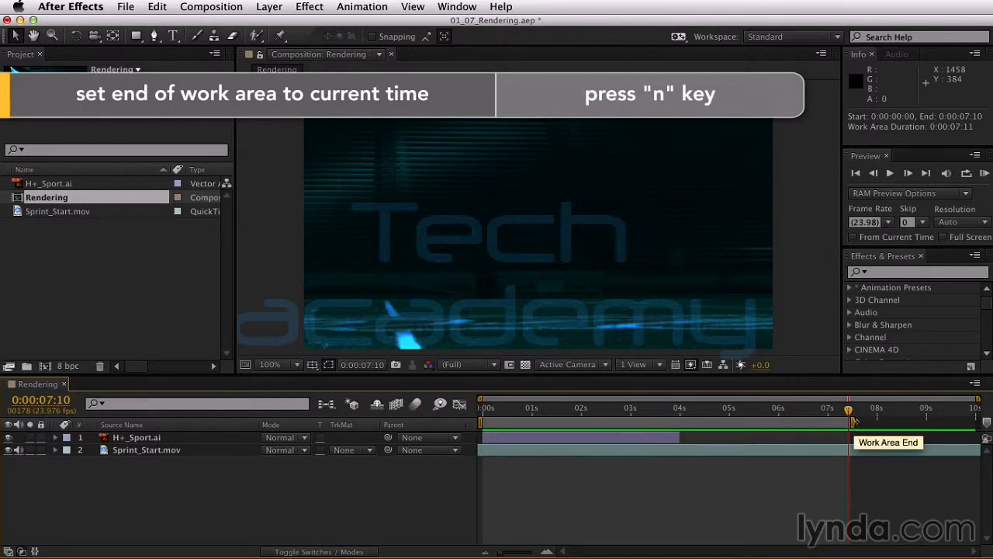
mouse_move(854, 421)
mouse_down()
mouse_move(980, 421)
mouse_move(843, 420)
mouse_move(882, 420)
mouse_move(863, 427)
mouse_up()
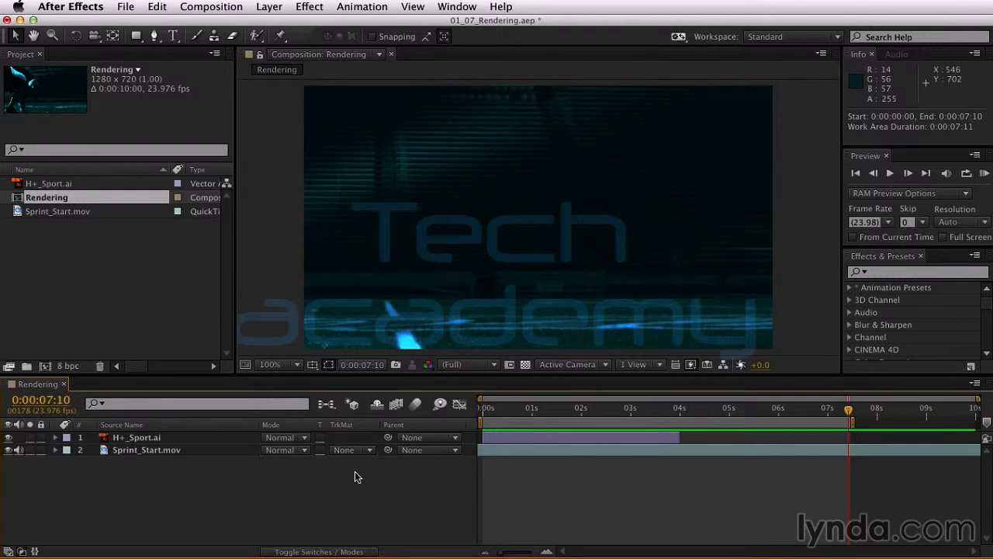
- Add the Rendering composition to the render queue and dock the Render Queue panel with the Composition viewer
click(209, 7)
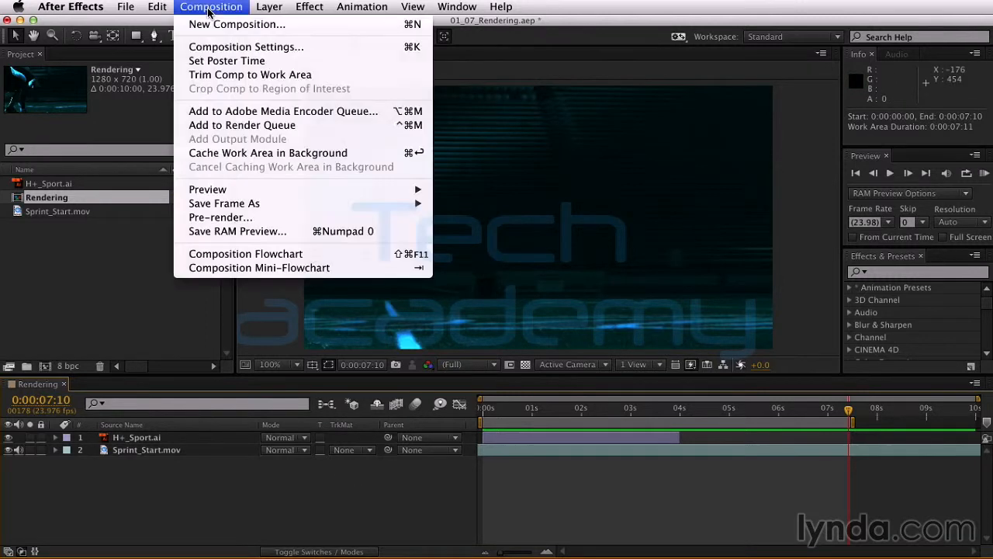
click(218, 127)
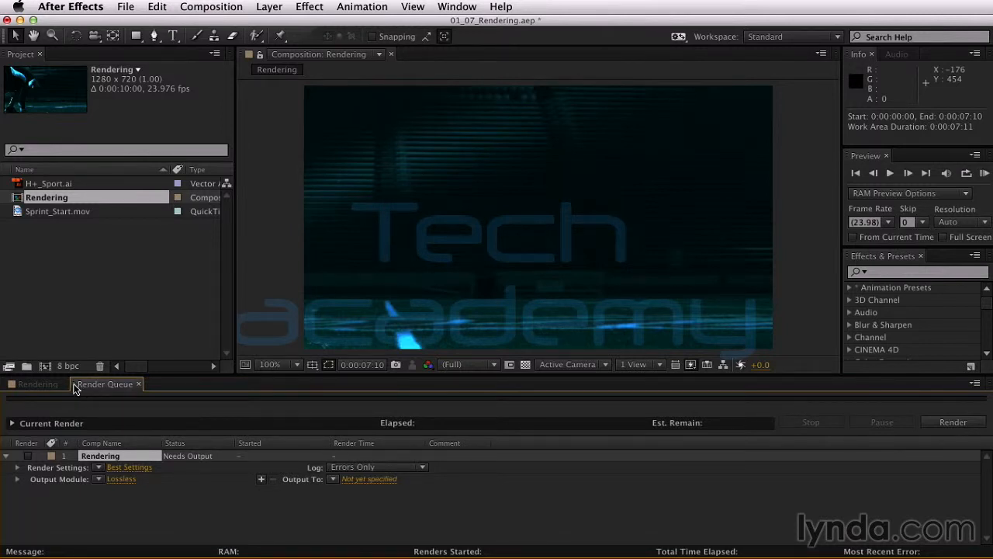
drag(74, 389, 431, 53)
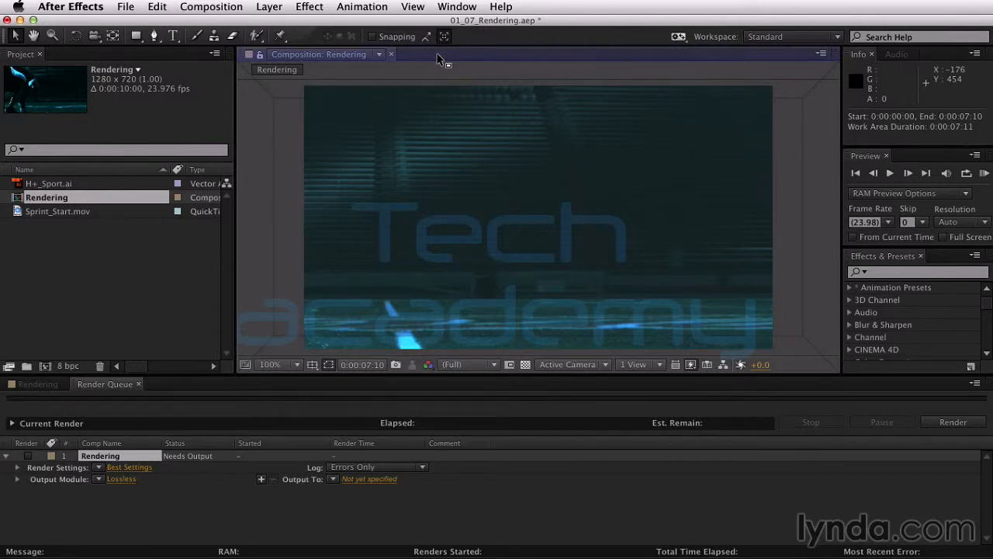
drag(437, 55, 437, 52)
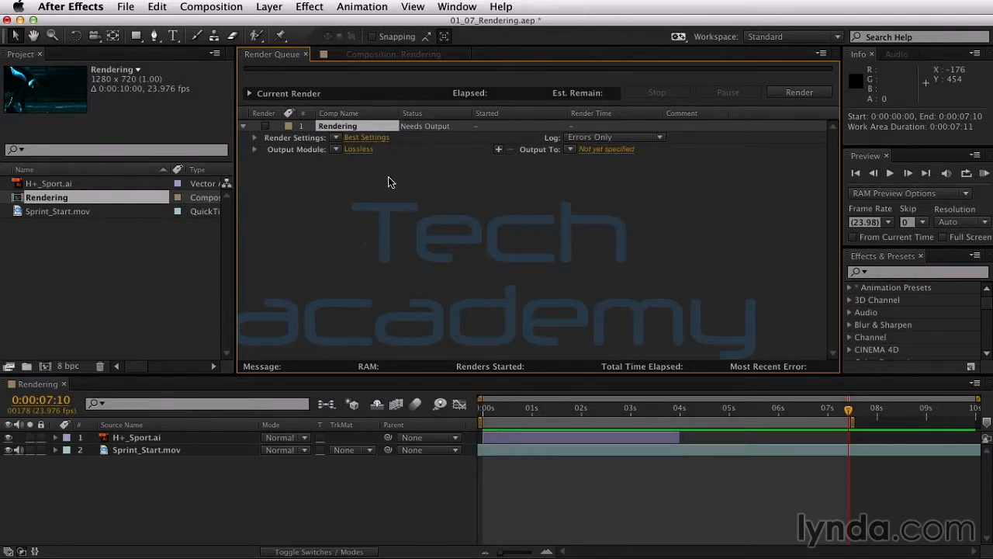
- Set the render output to a QuickTime movie named Rendering on the Desktop
click(619, 150)
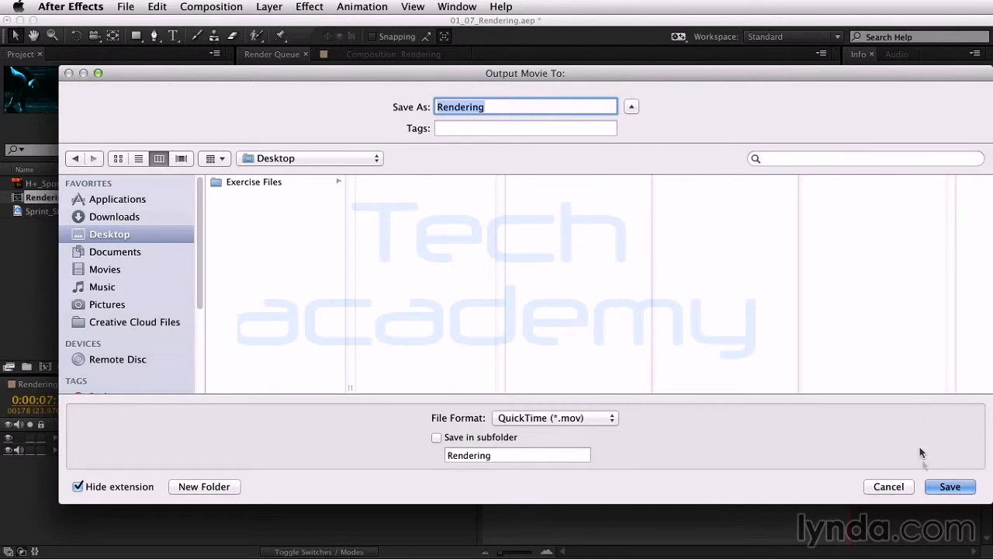
click(950, 487)
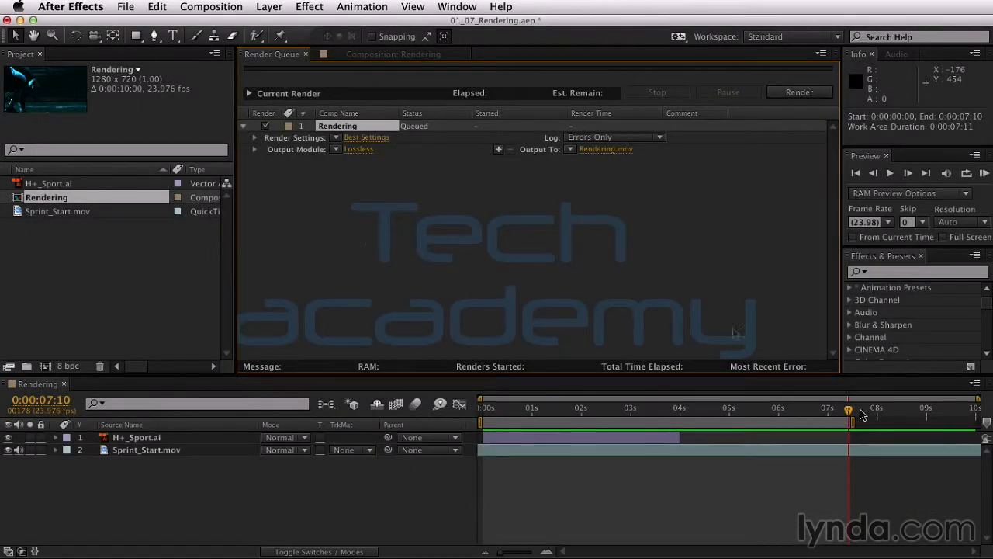
- Examine the output module presets and the QuickTime video codecs offered in the output module's video format options
click(337, 150)
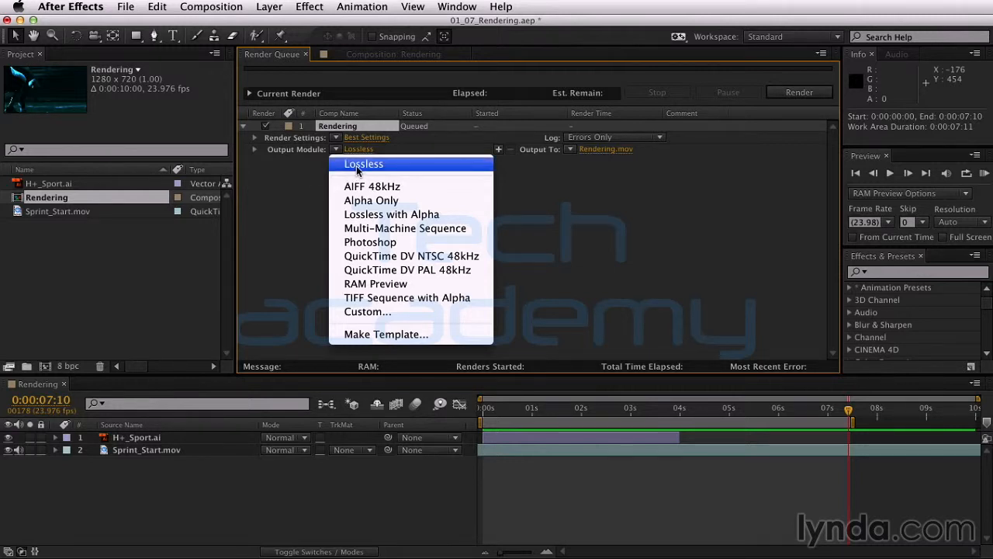
click(291, 199)
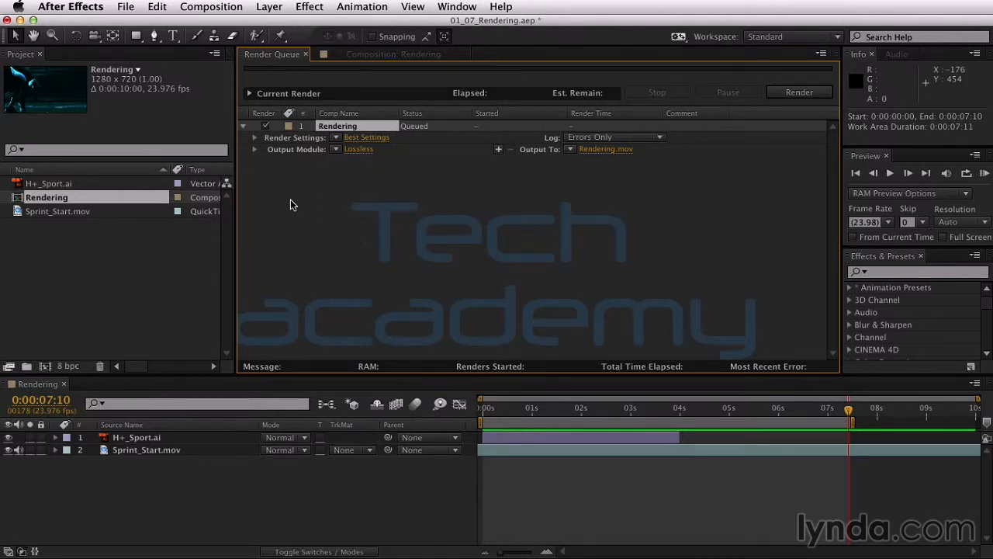
click(359, 150)
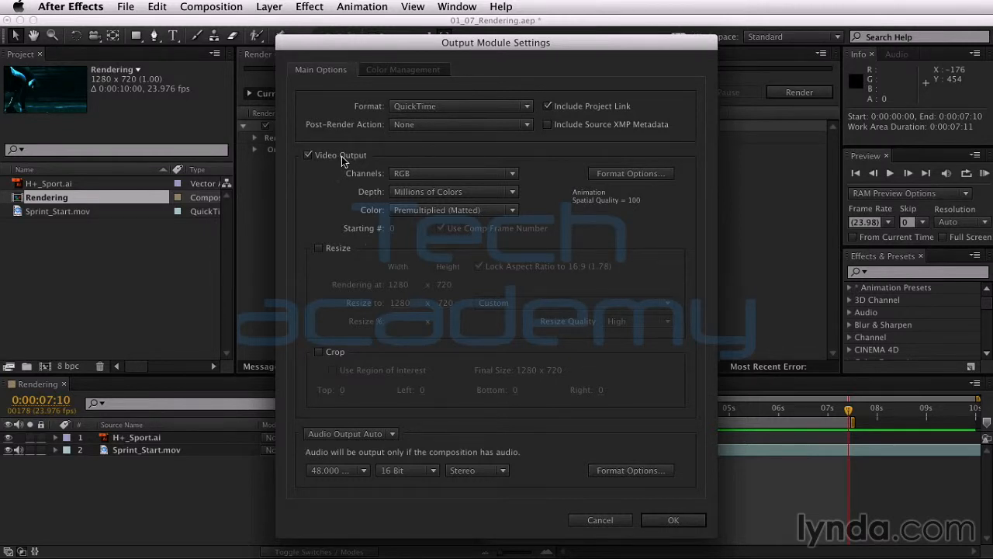
click(655, 174)
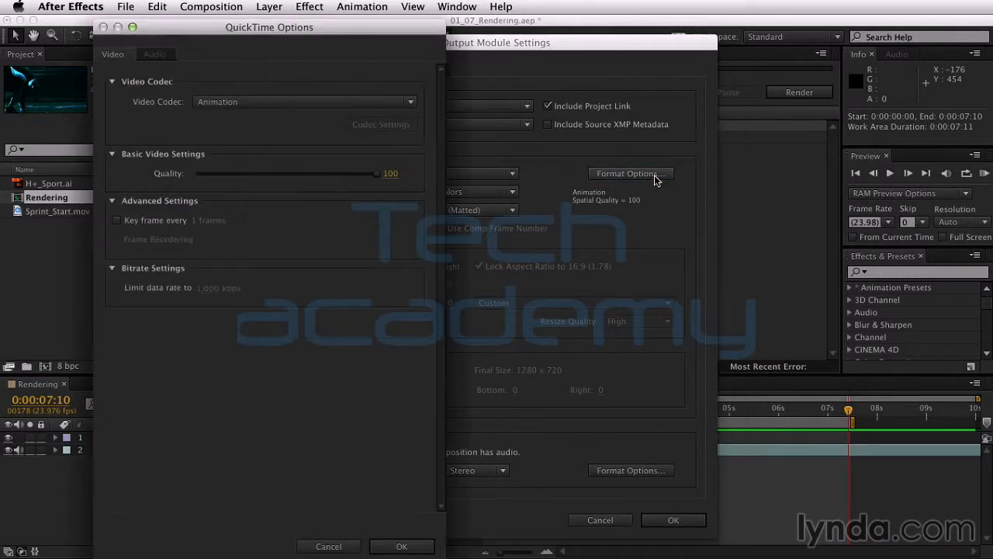
click(336, 102)
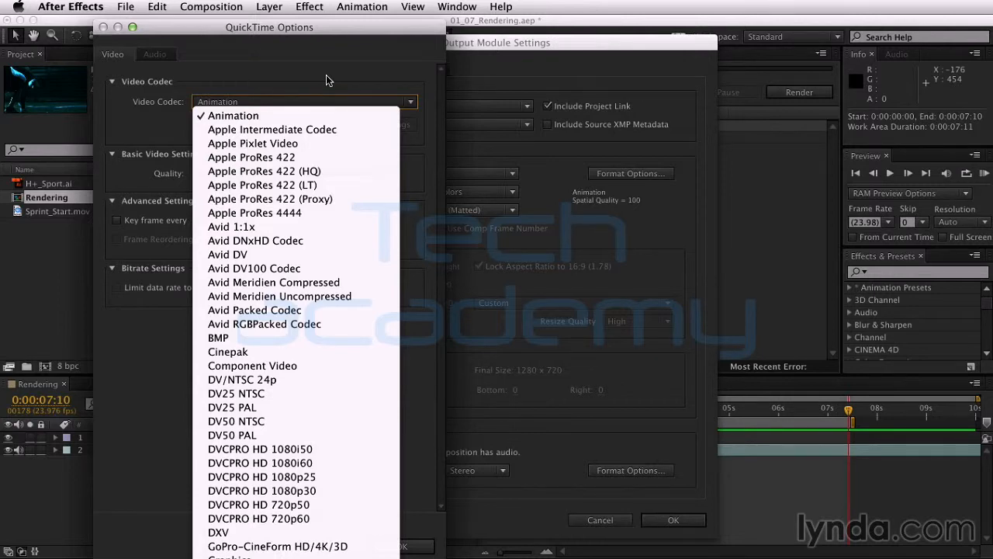
click(326, 74)
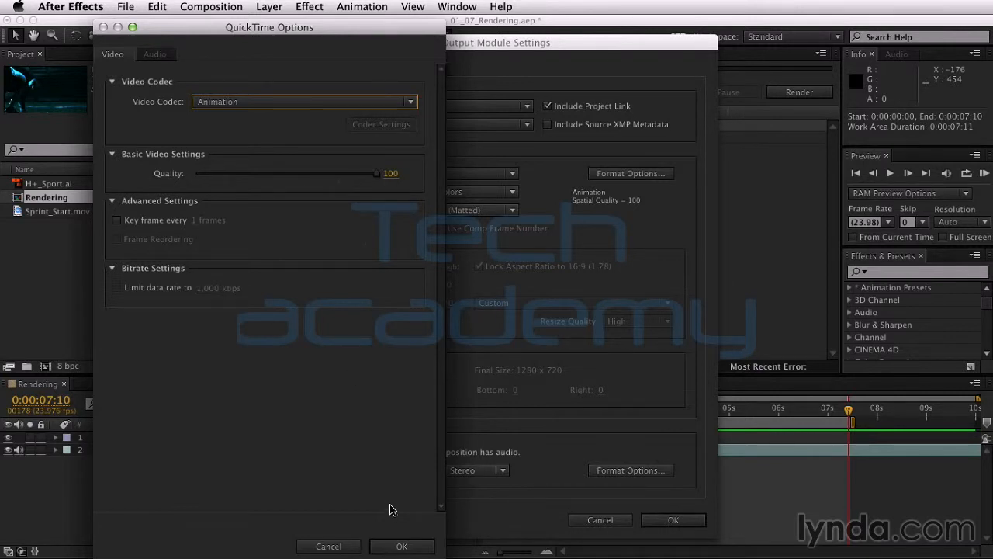
click(331, 546)
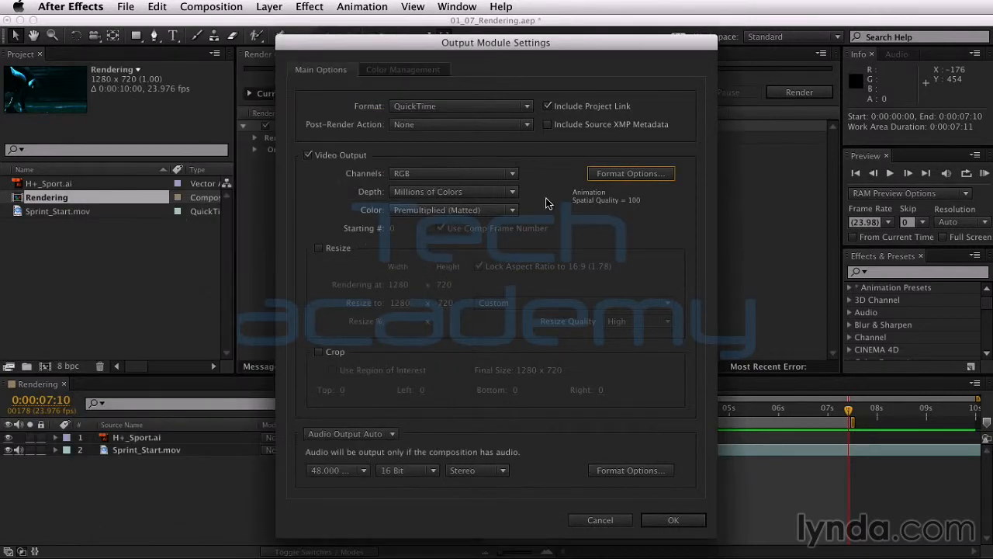
- Check the video channel choices, then turn audio output off in the output module settings and accept them
click(427, 178)
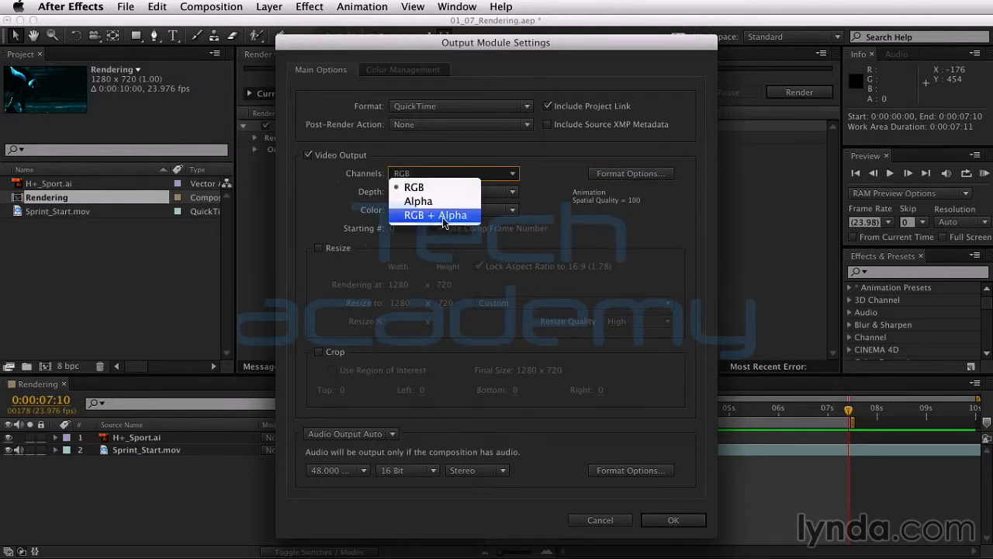
click(455, 149)
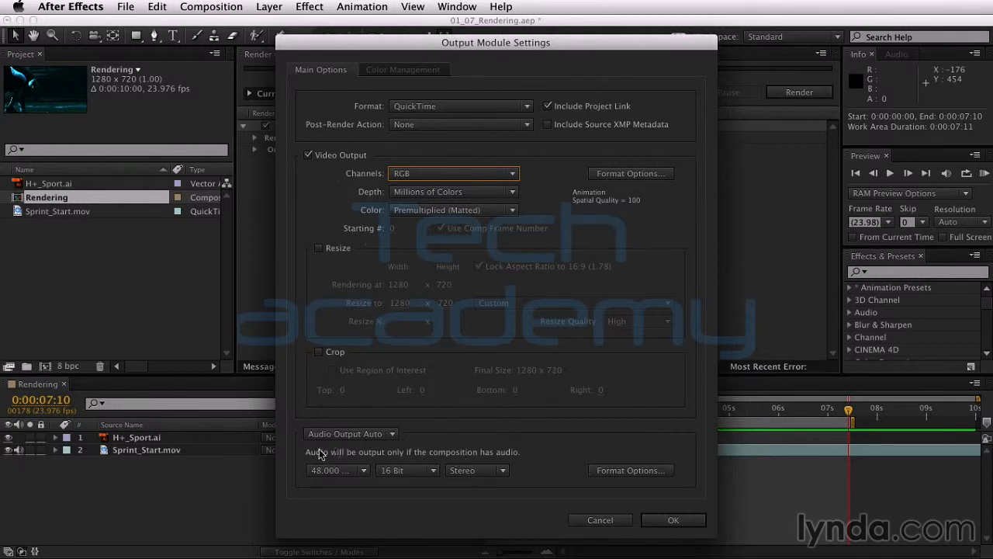
click(367, 433)
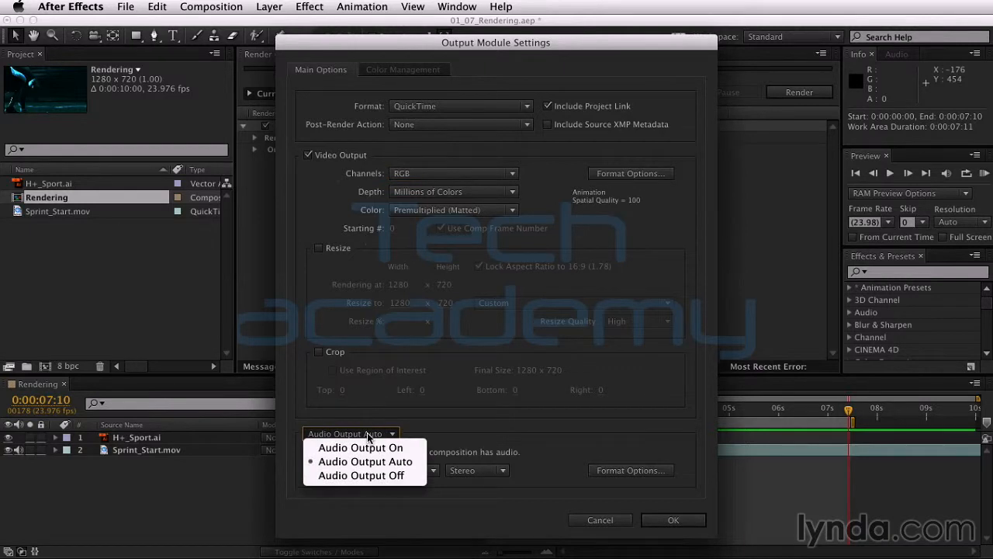
click(380, 476)
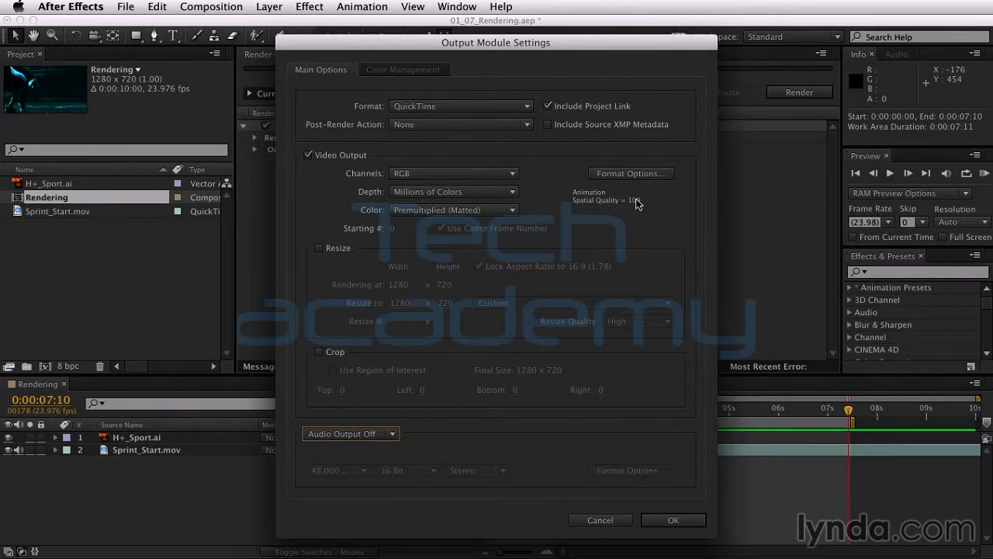
click(681, 519)
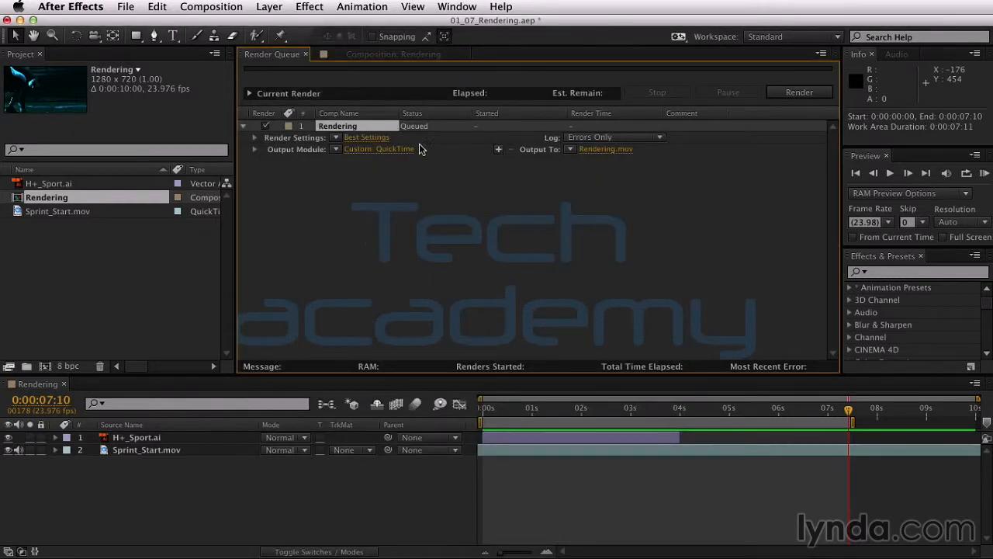
- Try Half resolution in the render settings and set the resolution back to Full
click(380, 138)
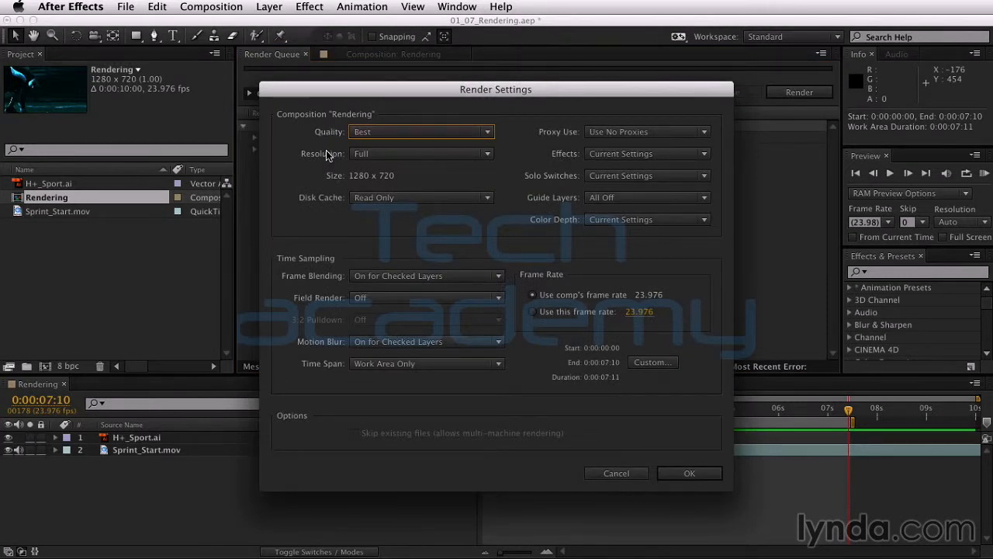
click(412, 158)
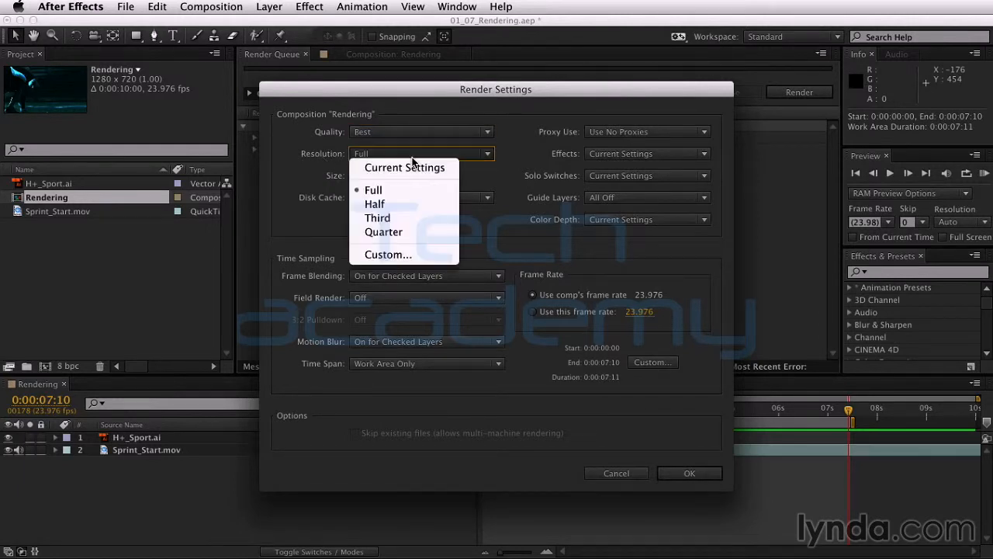
click(414, 204)
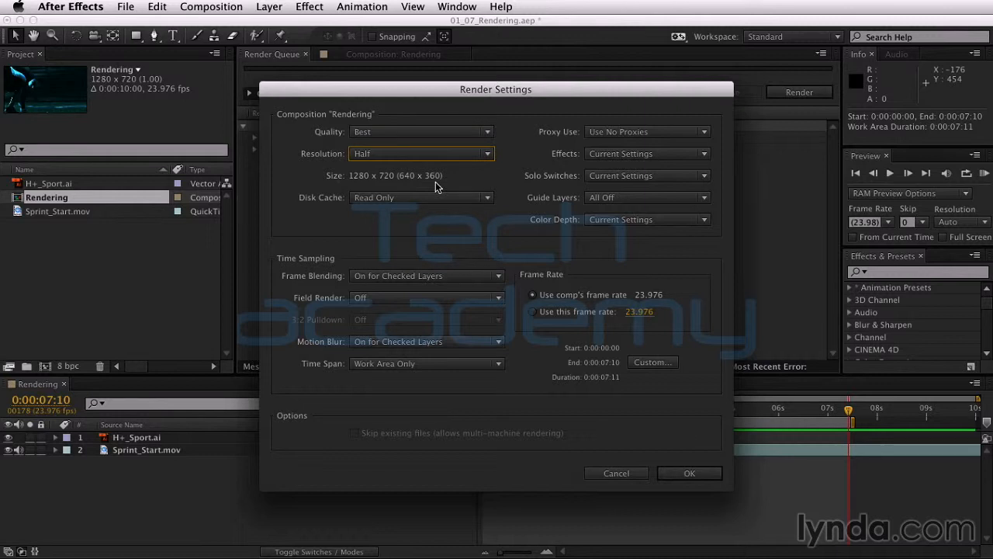
click(468, 153)
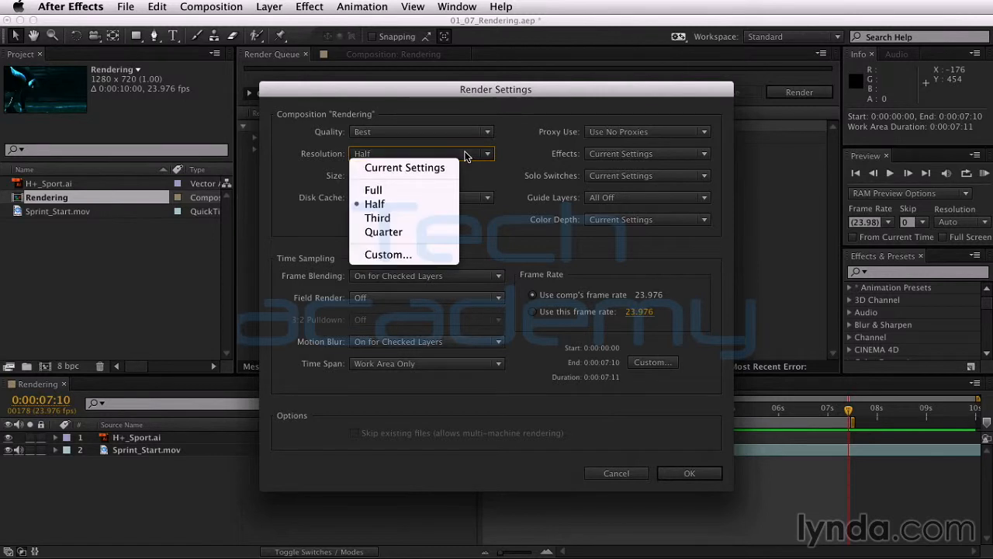
click(419, 196)
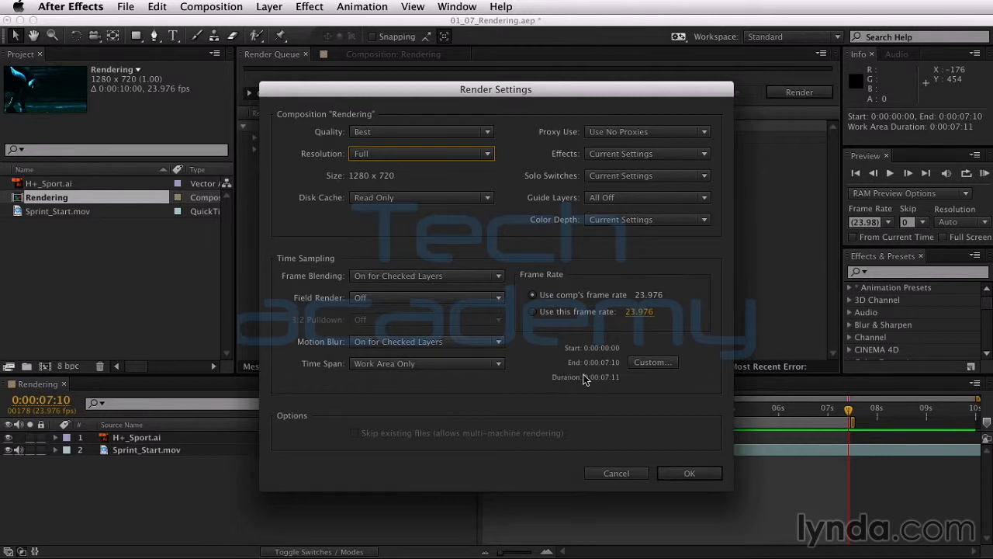
- Try the Length of Comp time span, return it to Work Area Only, and accept the render settings without a custom span
click(497, 365)
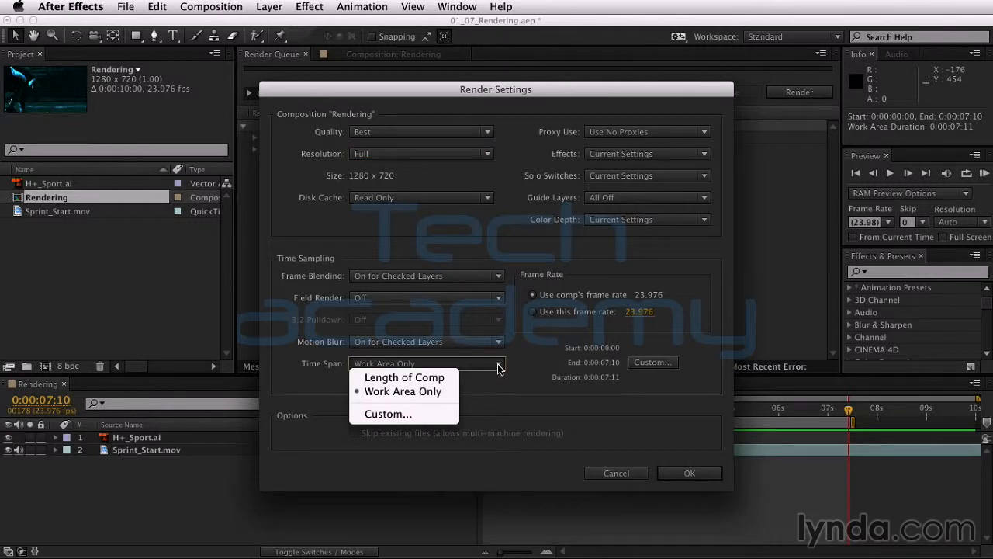
click(450, 378)
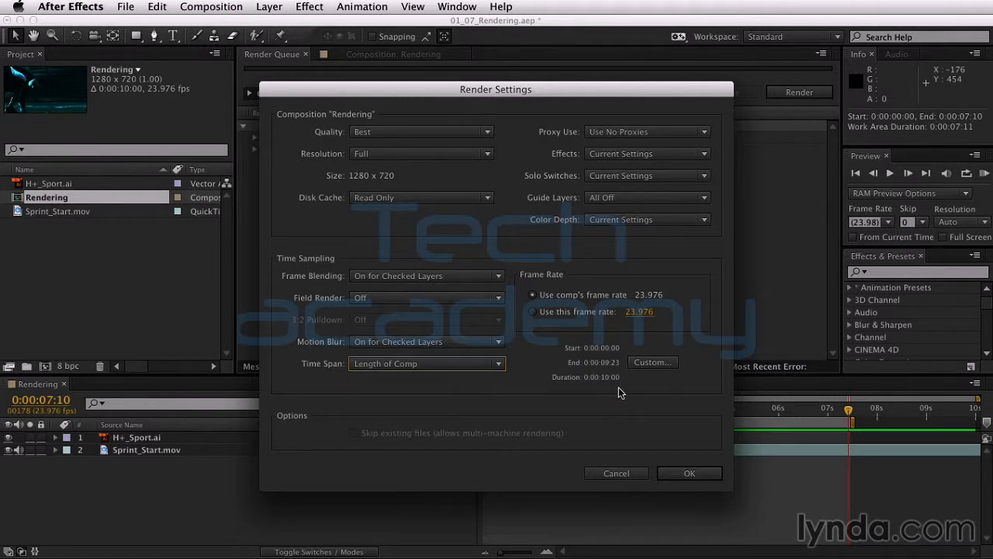
click(475, 370)
click(455, 391)
click(653, 362)
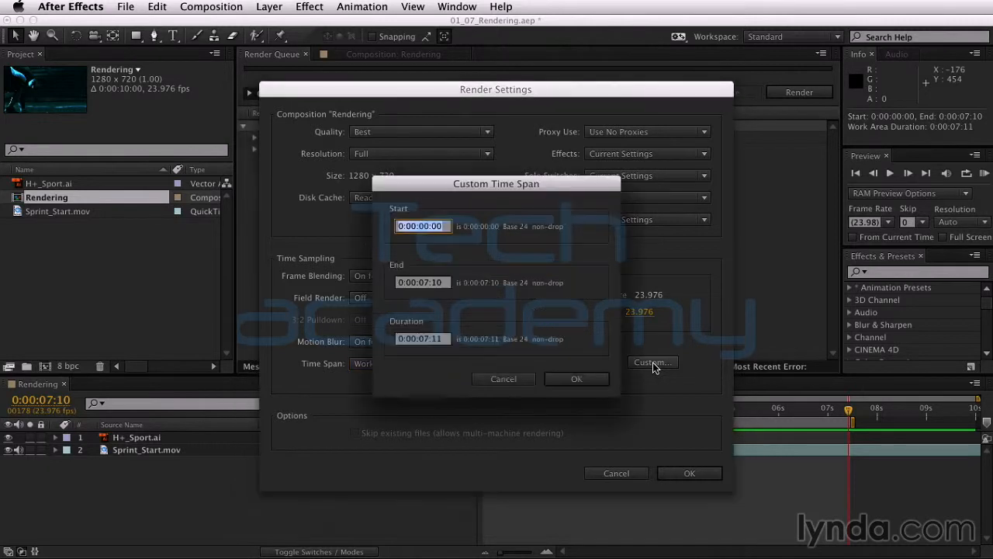
click(505, 378)
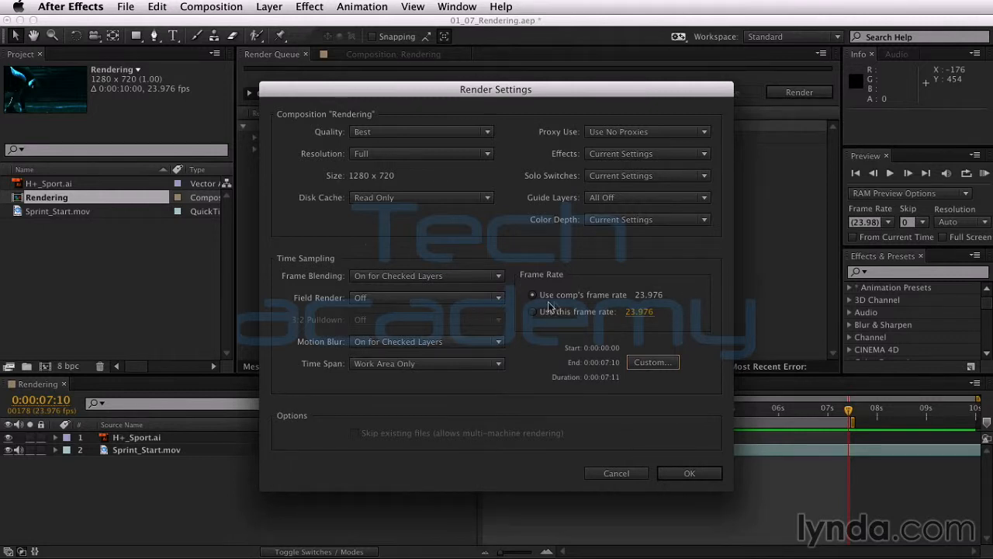
click(691, 472)
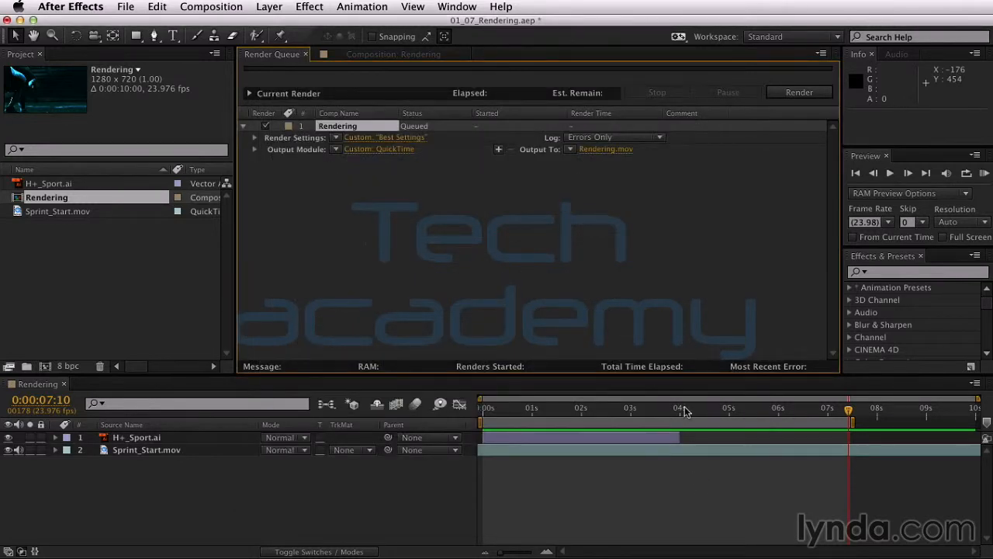
- Render the queued Rendering composition and play the resulting Rendering.mov from the Desktop in QuickTime Player
click(797, 92)
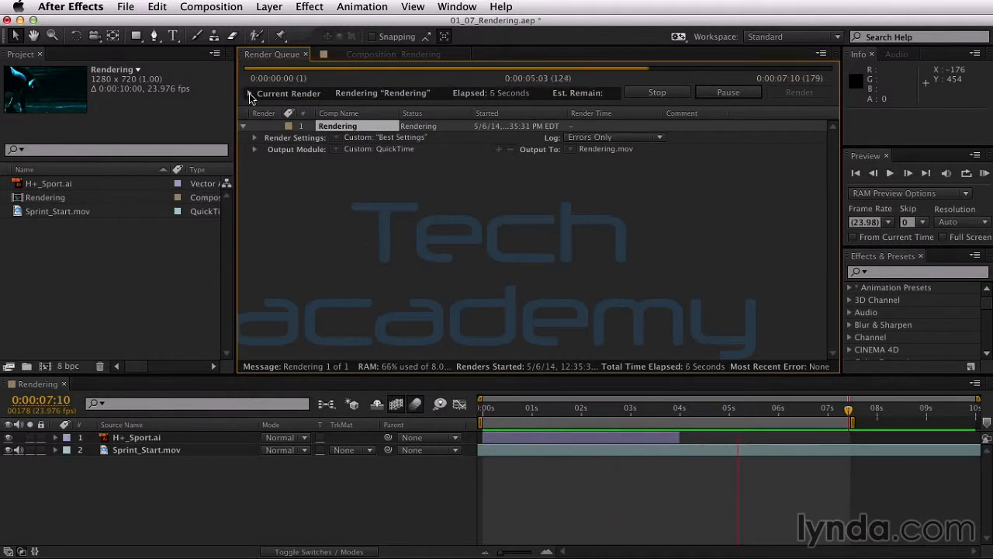
click(250, 94)
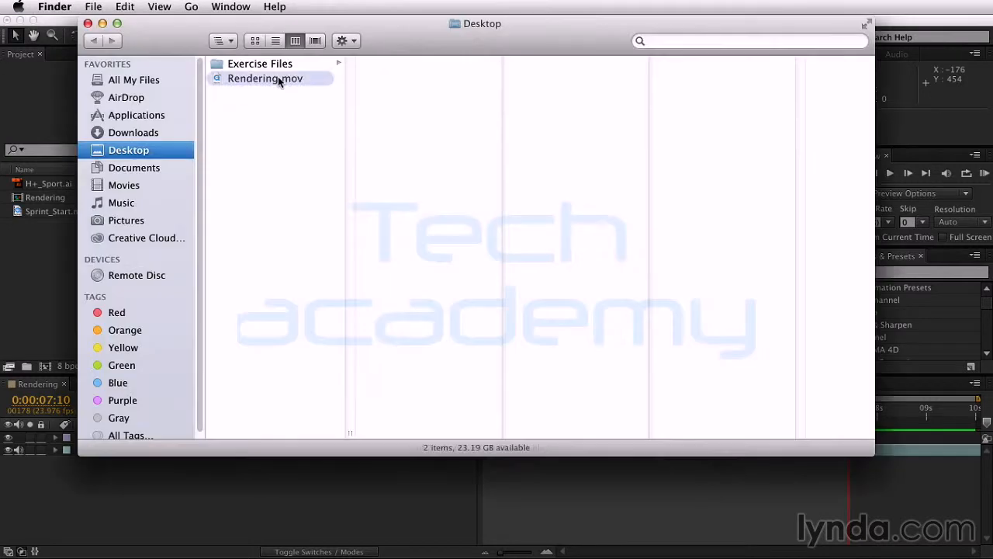
double_click(277, 76)
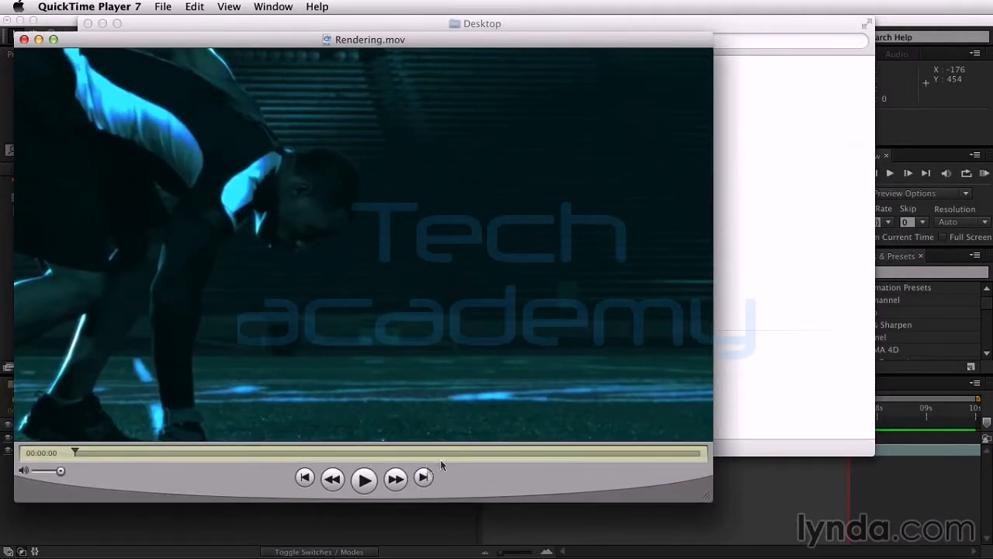
click(363, 480)
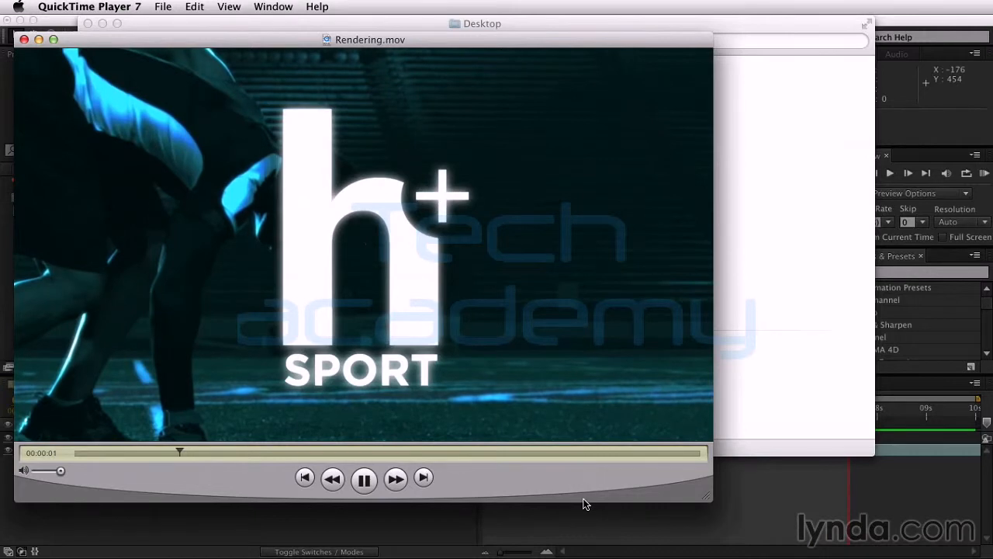